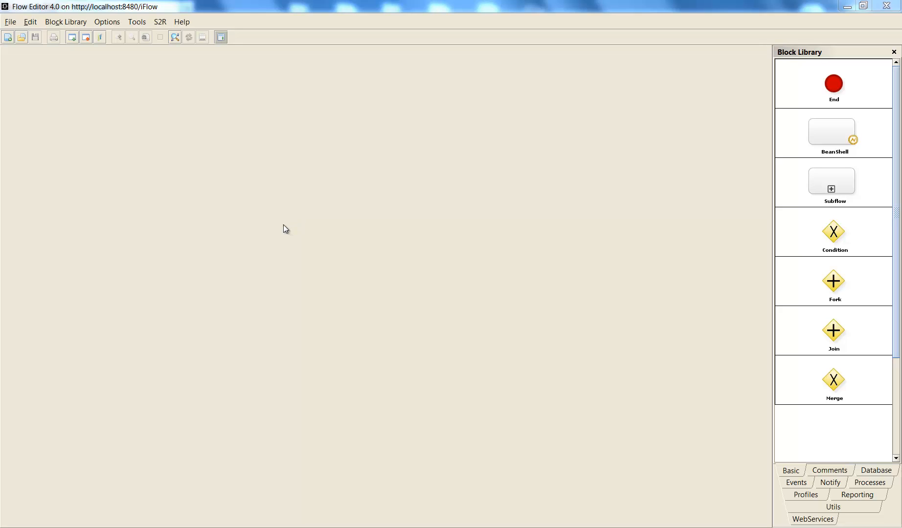
# Step: Open the existing New process flow to view its diagram, and close it
pyautogui.click(22, 38)
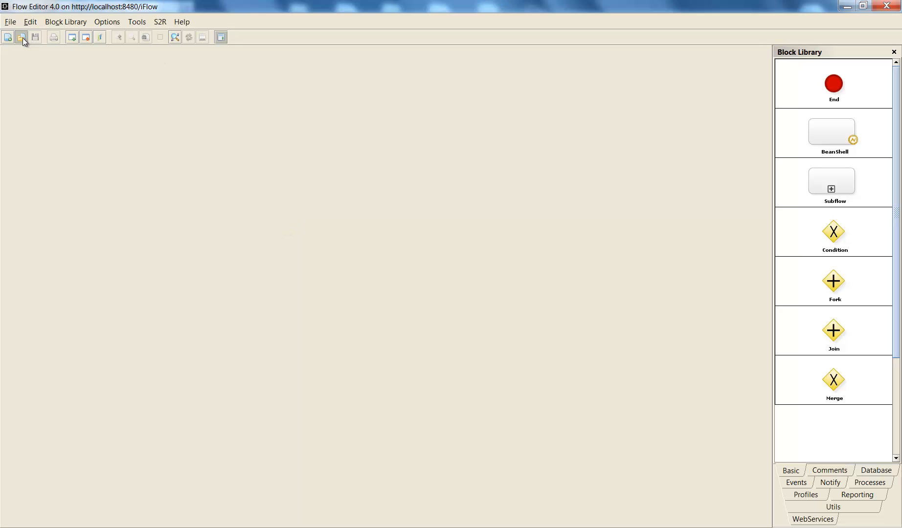
pyautogui.doubleClick(332, 256)
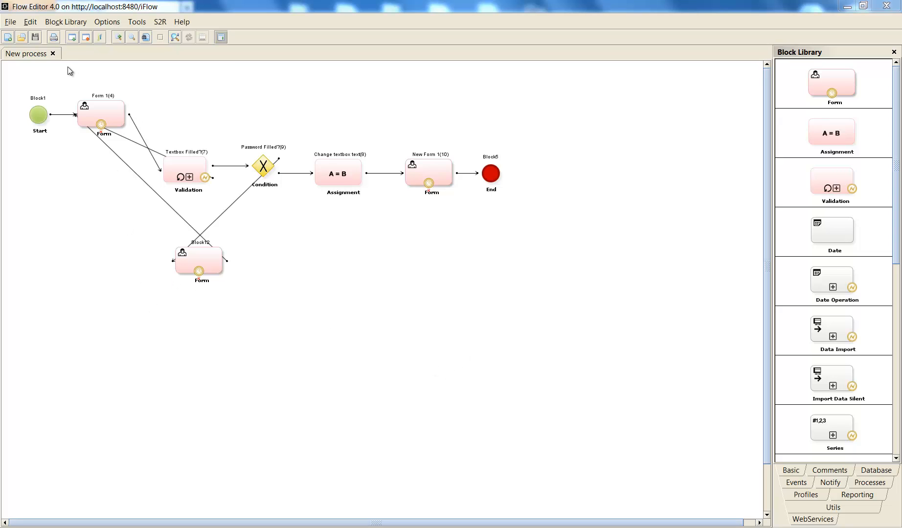
pyautogui.click(52, 54)
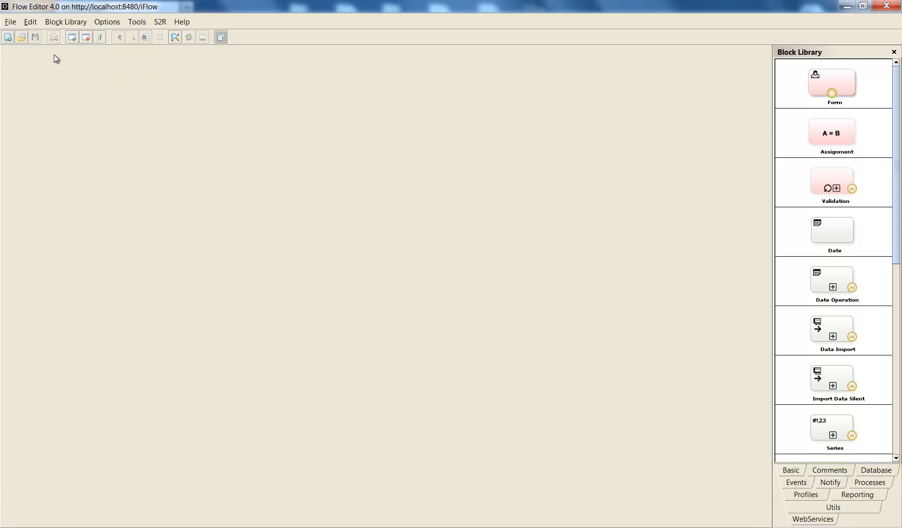
# Step: Create a new flow with the unique id 1 and the name novo_fluxo
pyautogui.click(8, 38)
pyautogui.moveTo(101, 3); pyautogui.dragTo(185, 93)
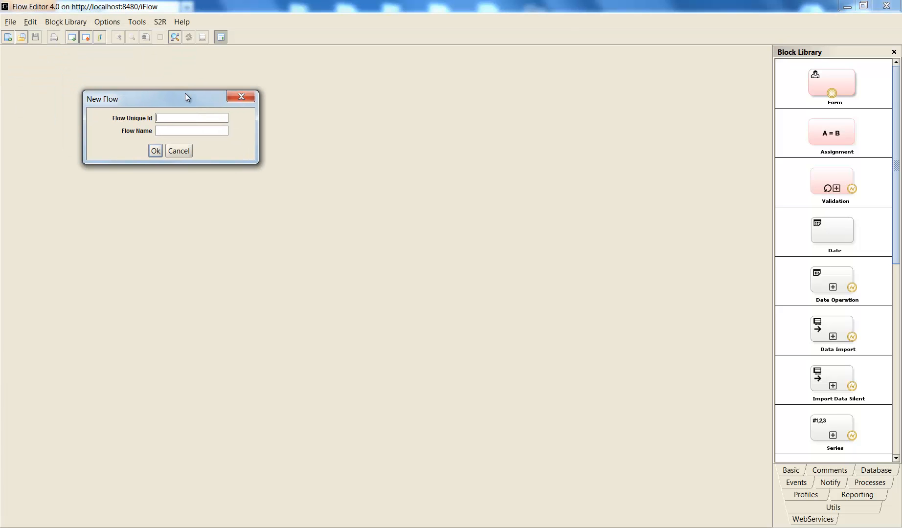
pyautogui.click(179, 117)
pyautogui.write('1')
pyautogui.click(184, 131)
pyautogui.write('n')
pyautogui.write('ovol')
pyautogui.write('fluxo')
pyautogui.press('Return')
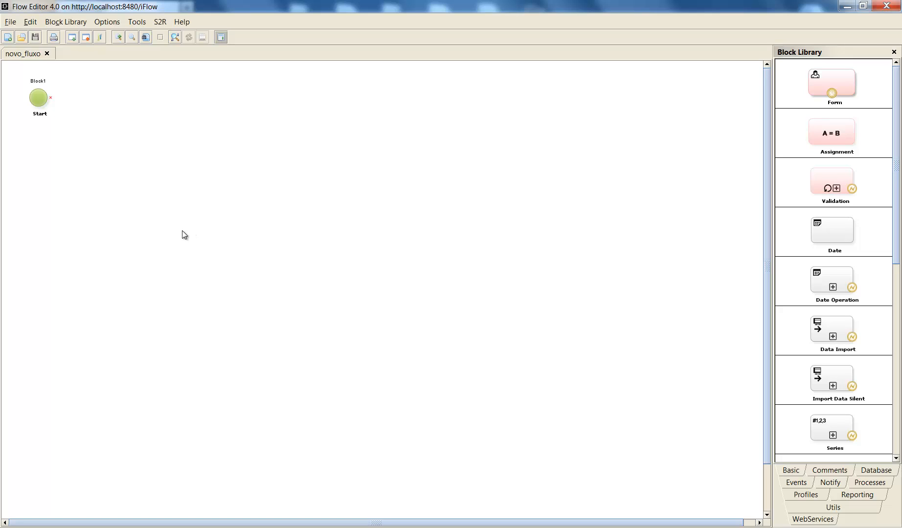
# Step: Lower the Start block slightly and connect it to a new Form block placed beside it
pyautogui.moveTo(46, 95); pyautogui.dragTo(44, 136)
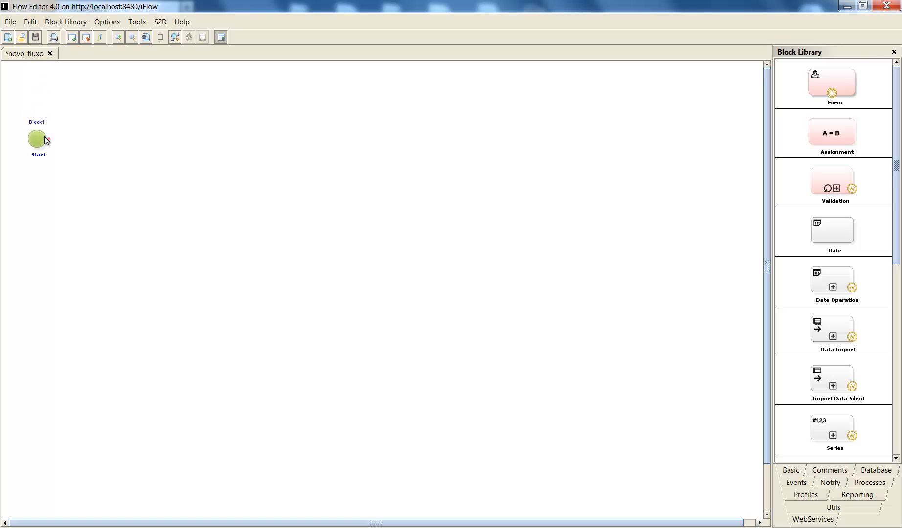
pyautogui.moveTo(847, 81); pyautogui.dragTo(116, 125)
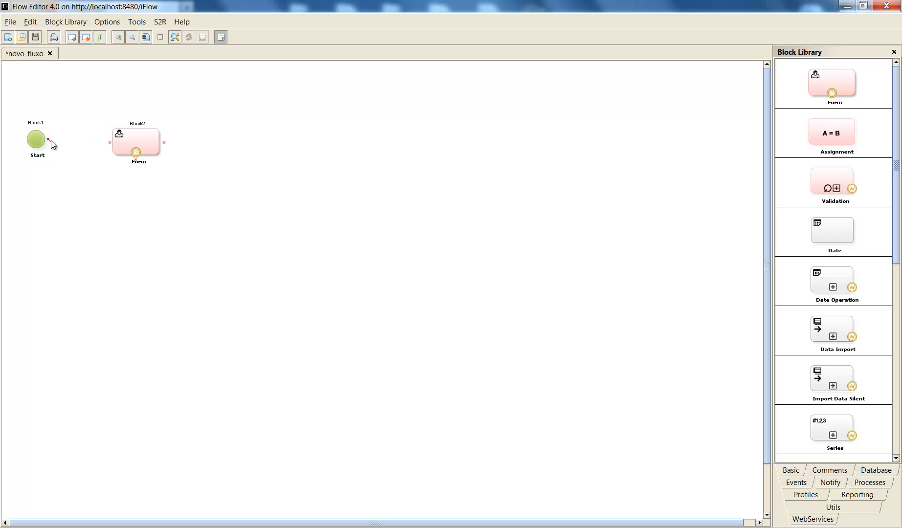
pyautogui.moveTo(51, 140); pyautogui.dragTo(110, 143)
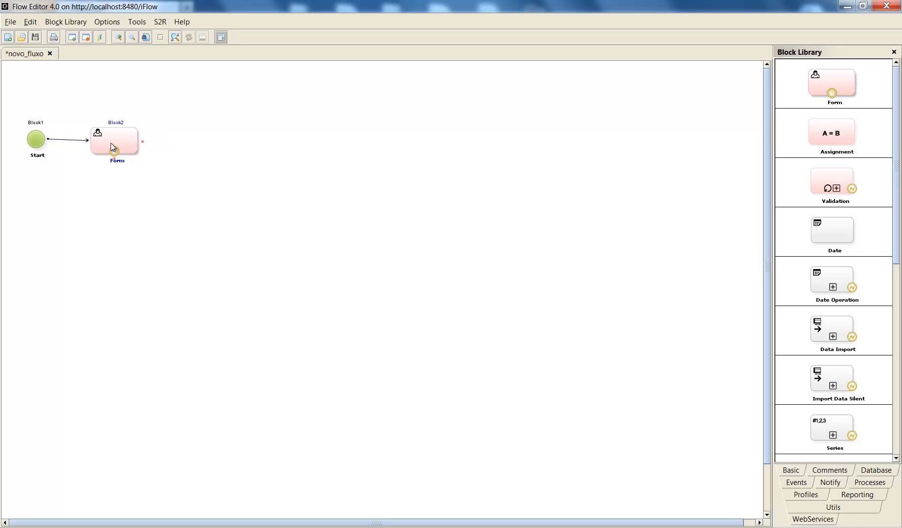
# Step: Add an End block beyond the Form block and connect the Form block to it
pyautogui.click(778, 467)
pyautogui.moveTo(830, 86); pyautogui.dragTo(227, 133)
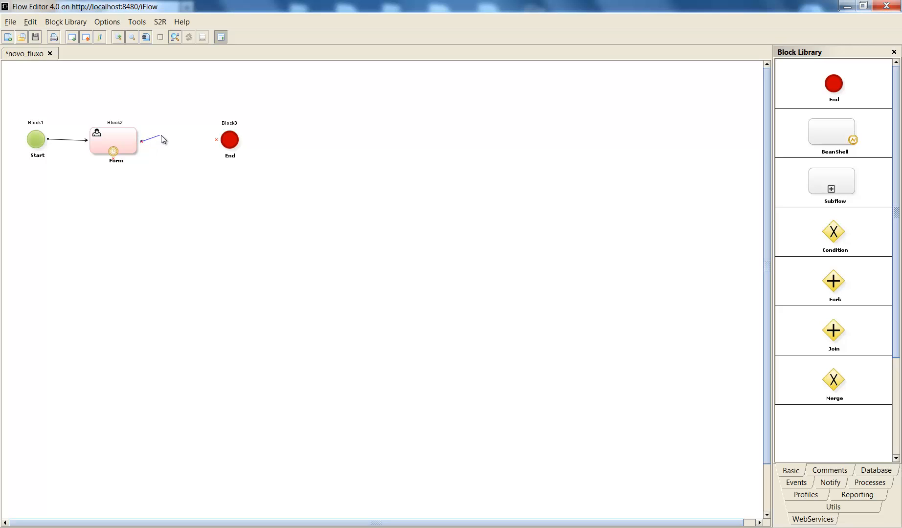
pyautogui.moveTo(163, 140); pyautogui.dragTo(205, 142)
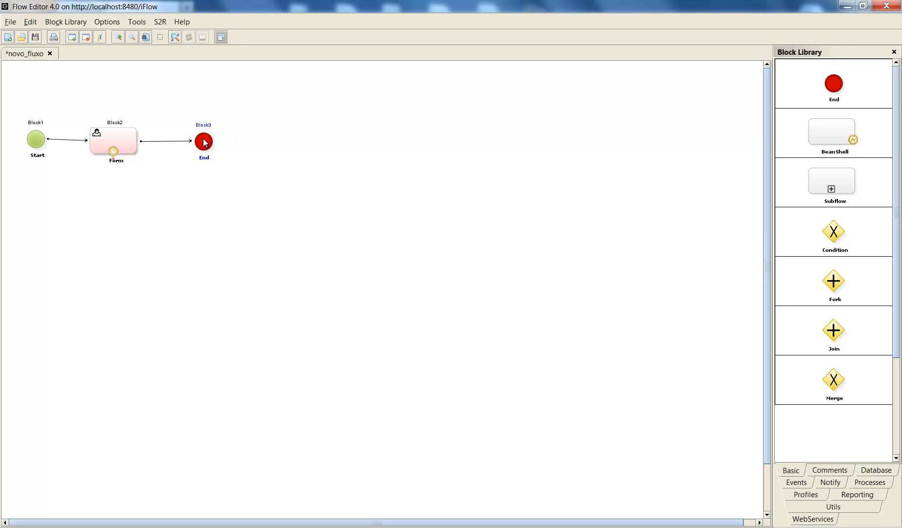
# Step: Reposition the Form, End and Start blocks slightly on the canvas
pyautogui.moveTo(109, 140); pyautogui.dragTo(118, 136)
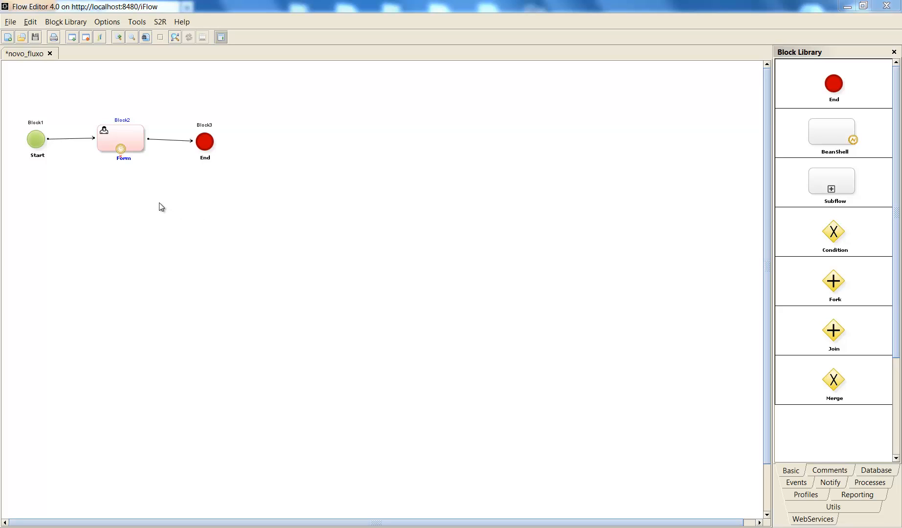
pyautogui.moveTo(203, 142); pyautogui.dragTo(206, 132)
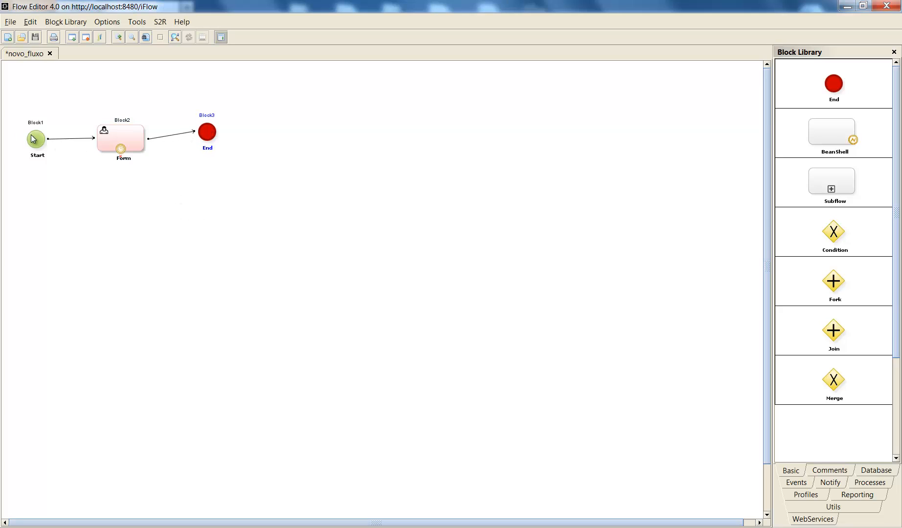
pyautogui.moveTo(33, 139); pyautogui.dragTo(36, 122)
# Step: Add a Text Message field with the text "HELLO WORLD", including the quotation marks, to the Form block
pyautogui.doubleClick(113, 136)
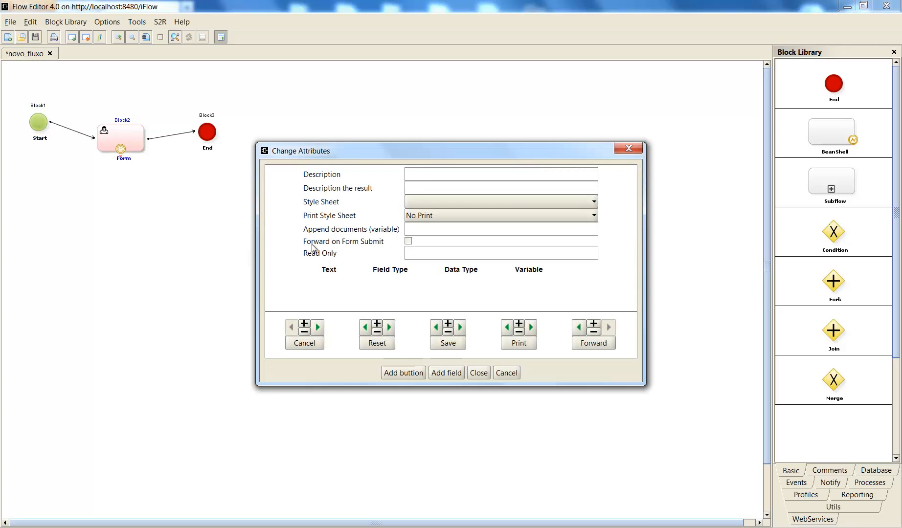
pyautogui.click(447, 374)
pyautogui.click(413, 172)
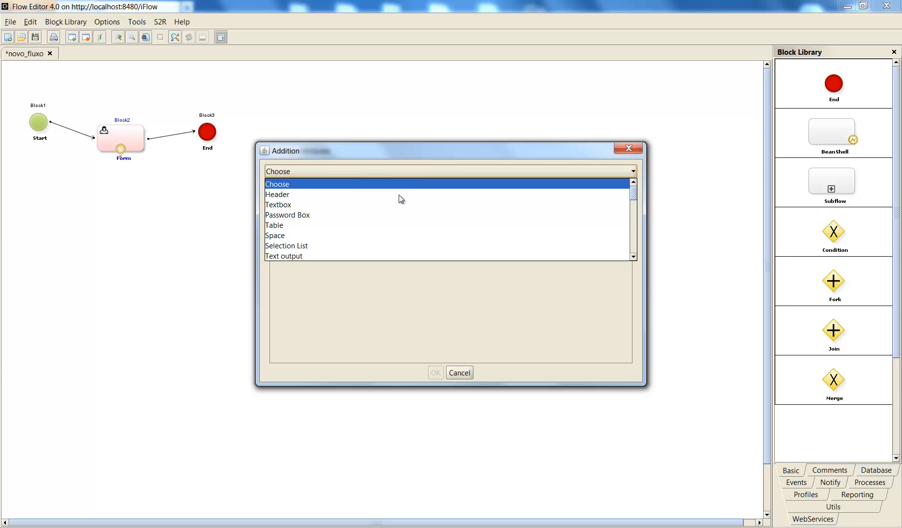
pyautogui.scroll(-2, 374, 223)
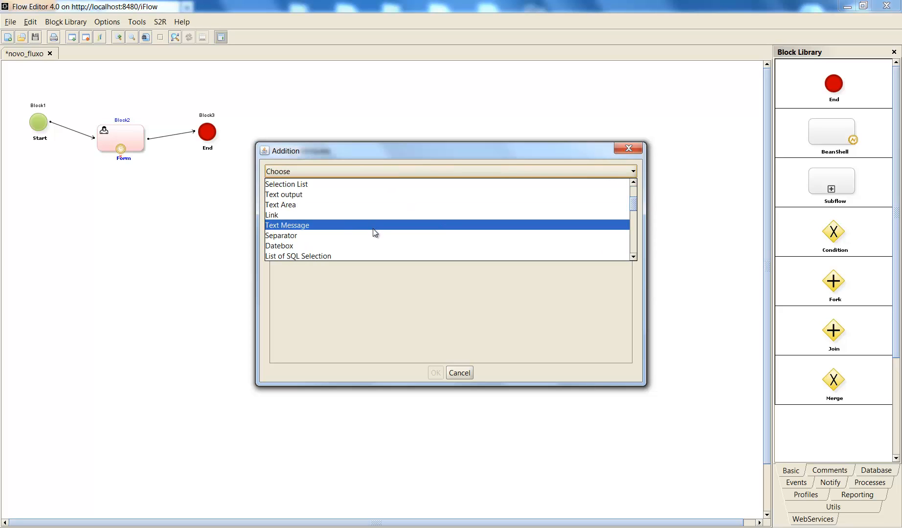
pyautogui.click(373, 228)
pyautogui.click(409, 253)
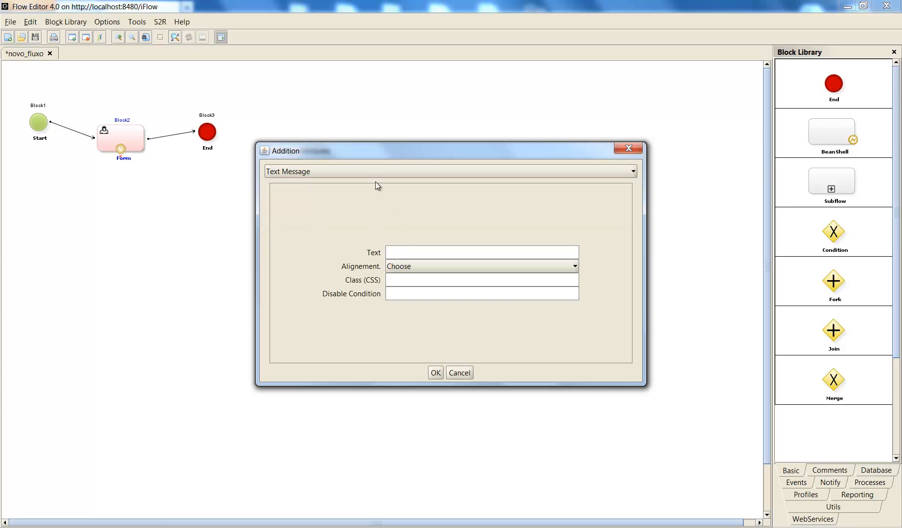
pyautogui.write('""')
pyautogui.write('HELLO')
pyautogui.write(' WORLD')
pyautogui.click(443, 372)
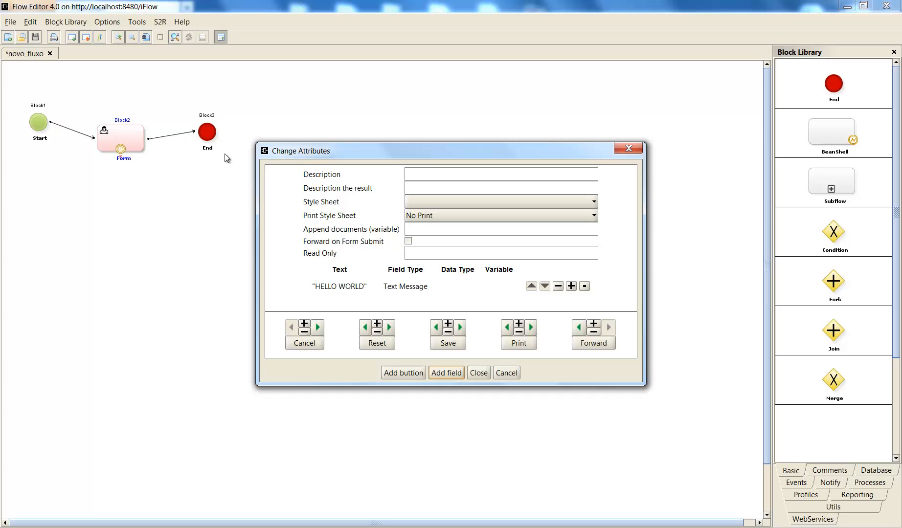
# Step: Remove the default Cancel, Reset, Save, Print and Forward buttons from the form
pyautogui.click(306, 331)
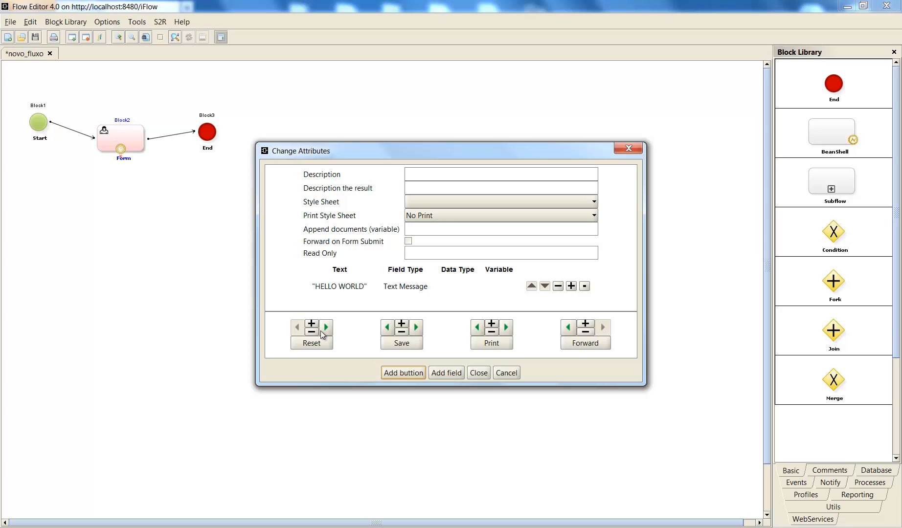
pyautogui.click(318, 332)
pyautogui.click(324, 331)
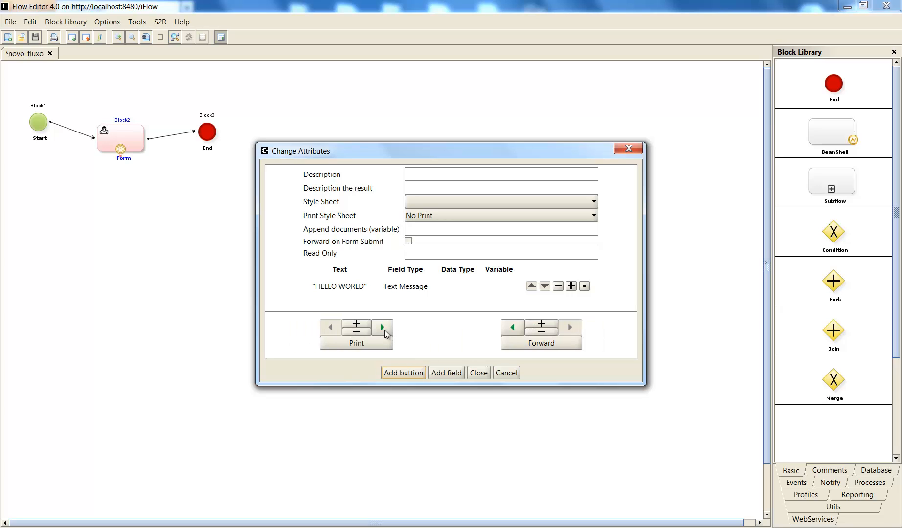
pyautogui.click(358, 330)
pyautogui.click(441, 330)
# Step: Add a Forward button with both text and tooltip set to Seguir, and close the form's attributes
pyautogui.click(410, 371)
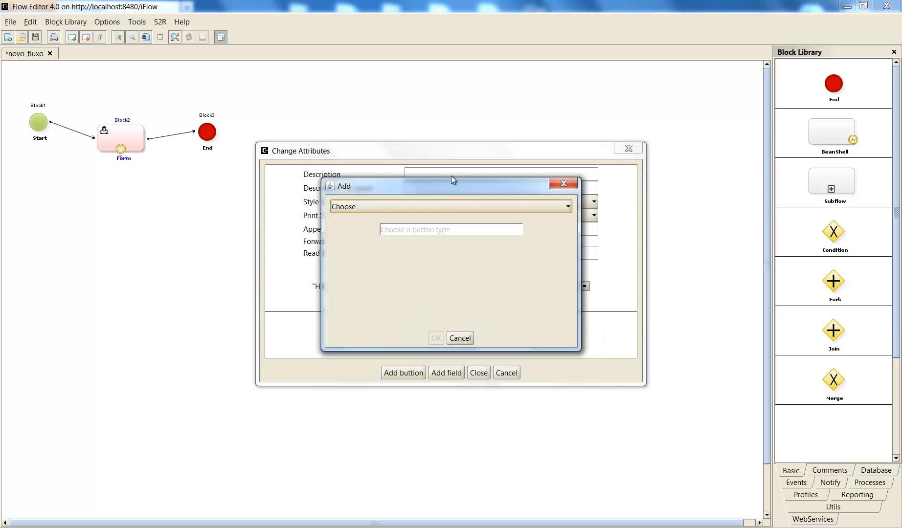
pyautogui.moveTo(586, 256); pyautogui.dragTo(684, 250)
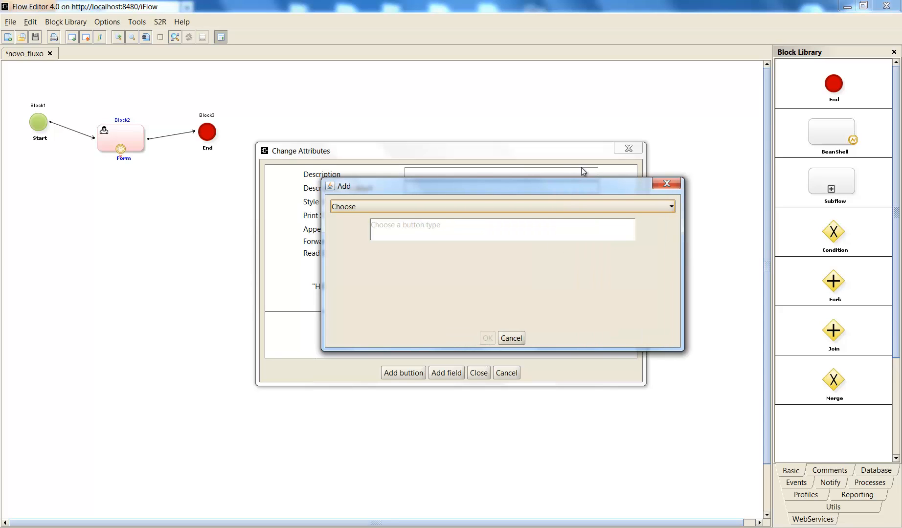
pyautogui.click(532, 201)
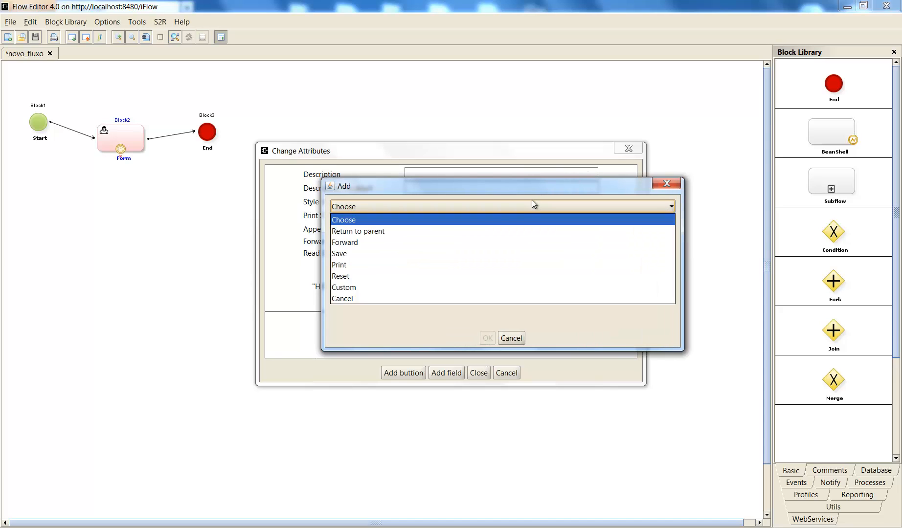
pyautogui.click(452, 241)
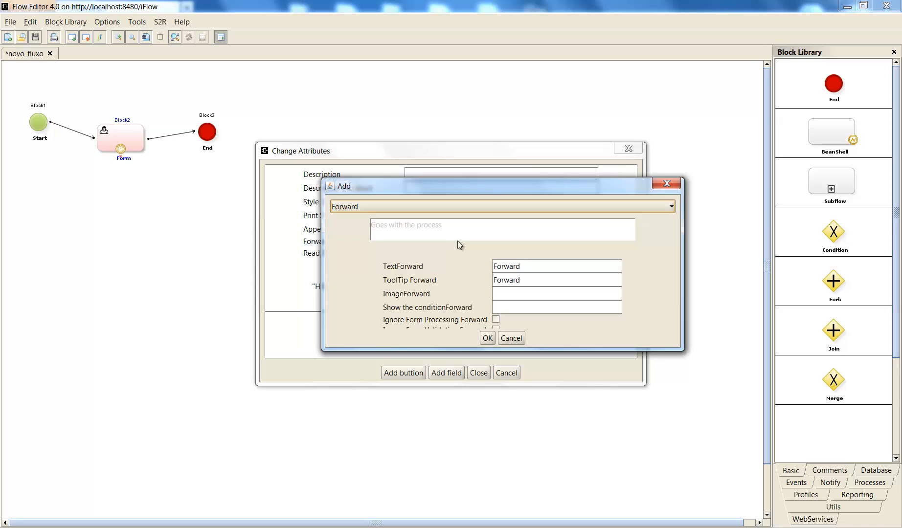
pyautogui.doubleClick(511, 264)
pyautogui.write('Seguir')
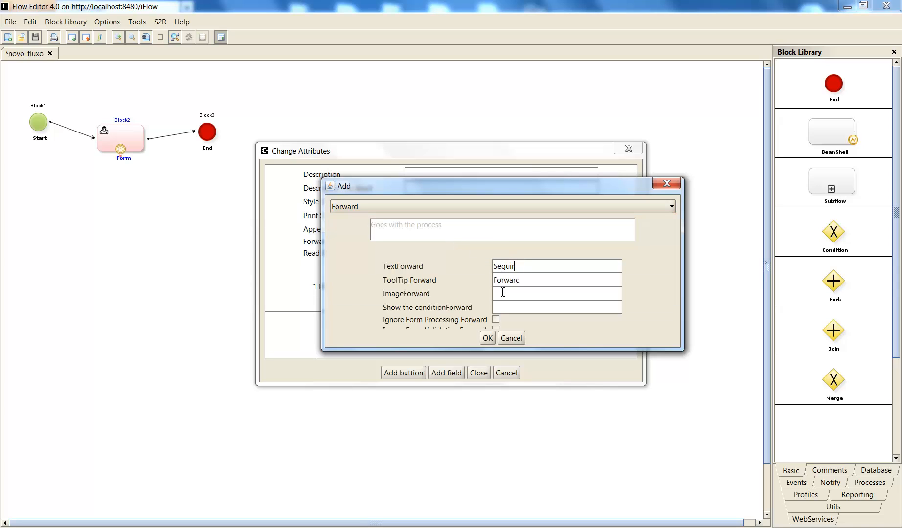
pyautogui.doubleClick(516, 284)
pyautogui.write('Seguir')
pyautogui.click(488, 338)
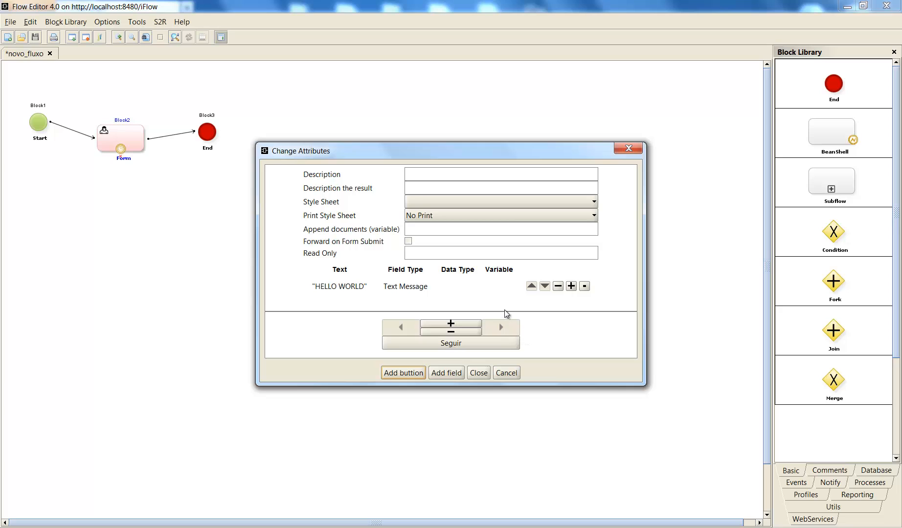
pyautogui.click(477, 375)
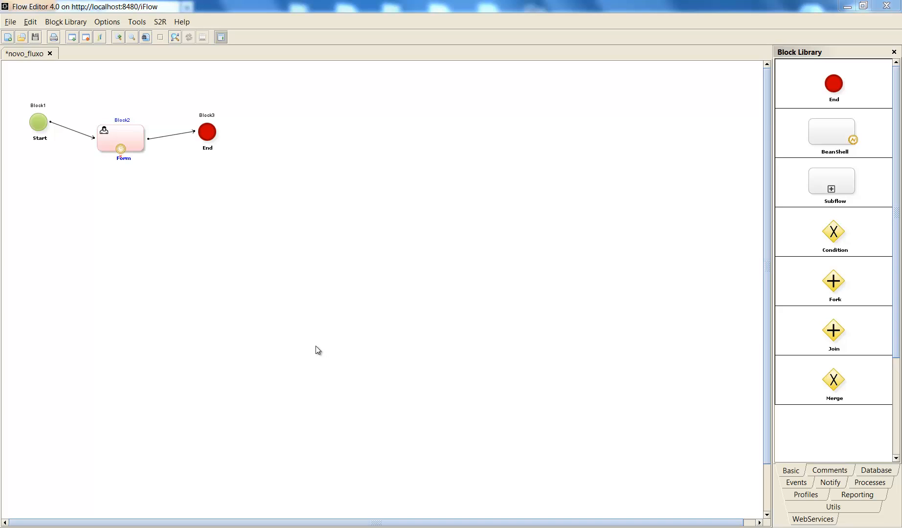
# Step: Save the novo_fluxo flow without making a new version
pyautogui.click(86, 41)
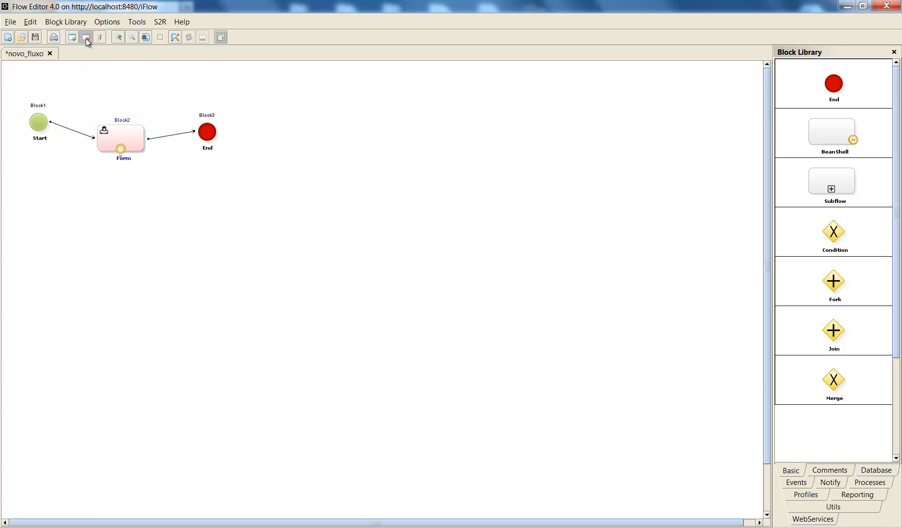
pyautogui.click(434, 313)
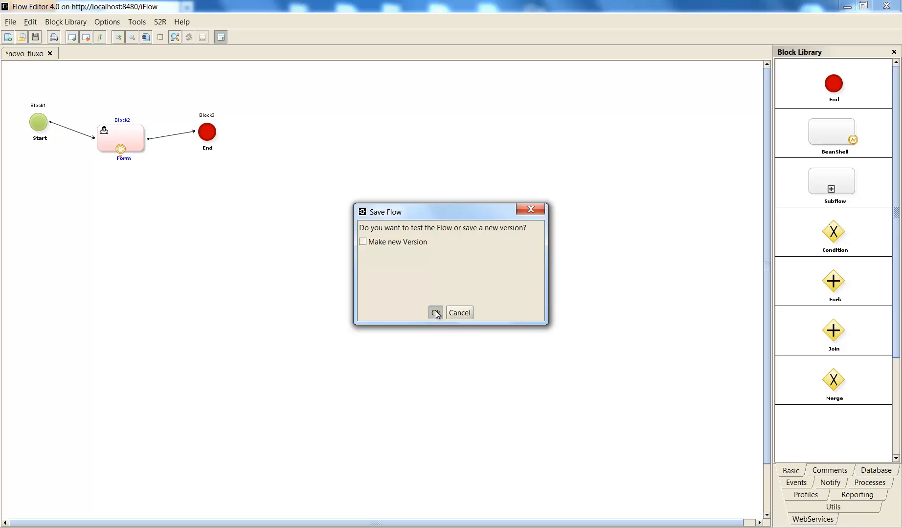
pyautogui.click(451, 313)
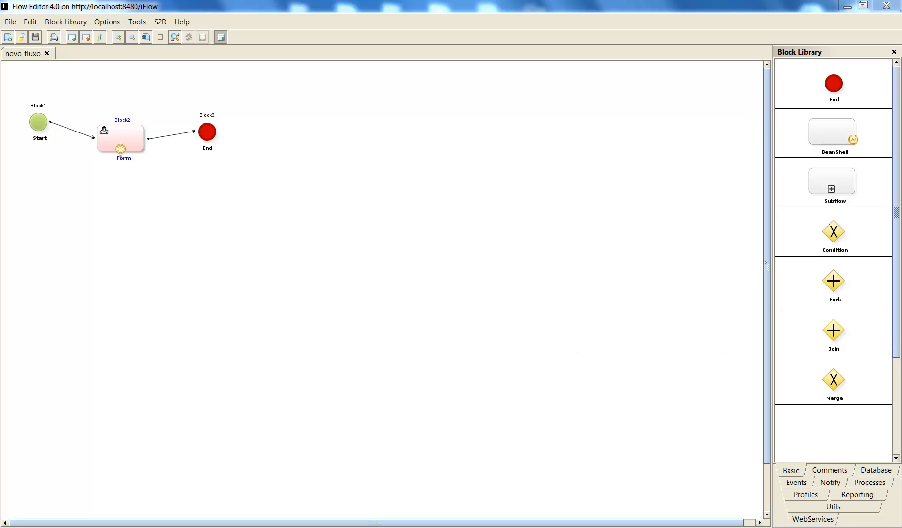
# Step: Switch to Firefox and open the iFlow site at localhost:8480/iFlow/
pyautogui.hotkey('alt', 'Tab')
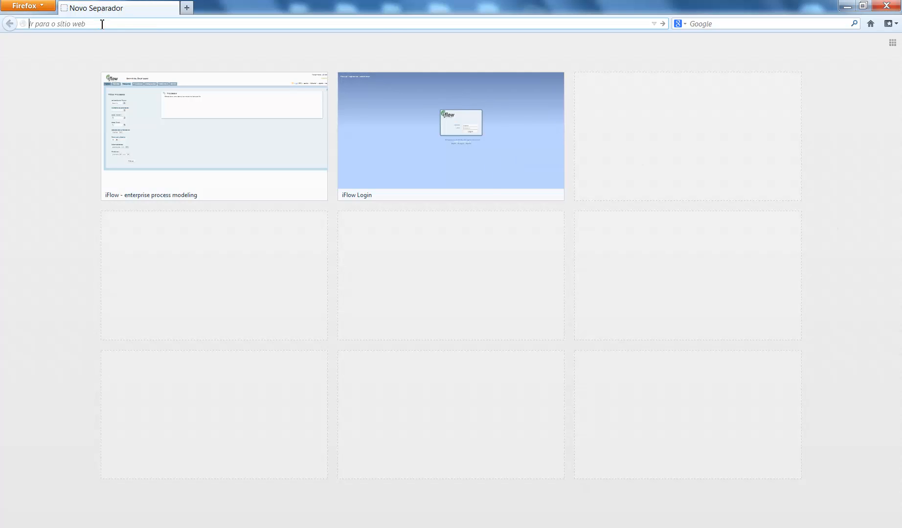
pyautogui.write('localhost/')
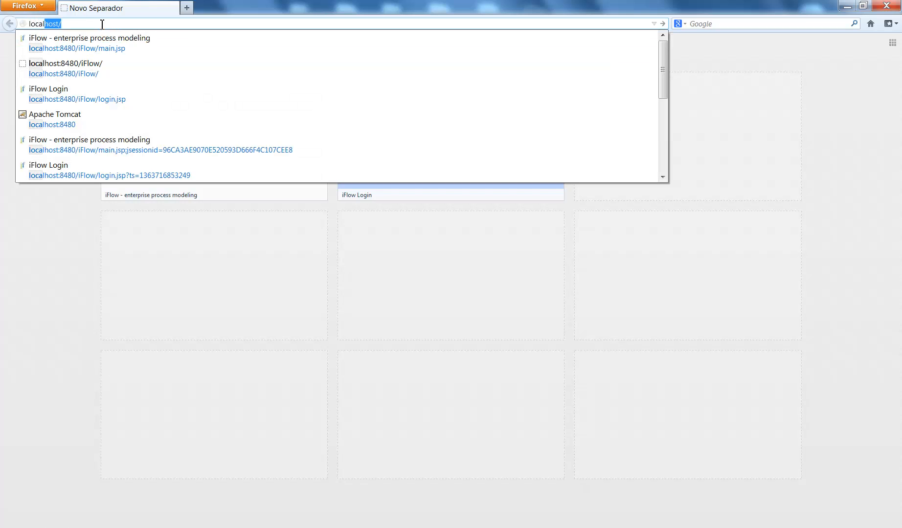
pyautogui.press('Down')
pyautogui.press('Down')
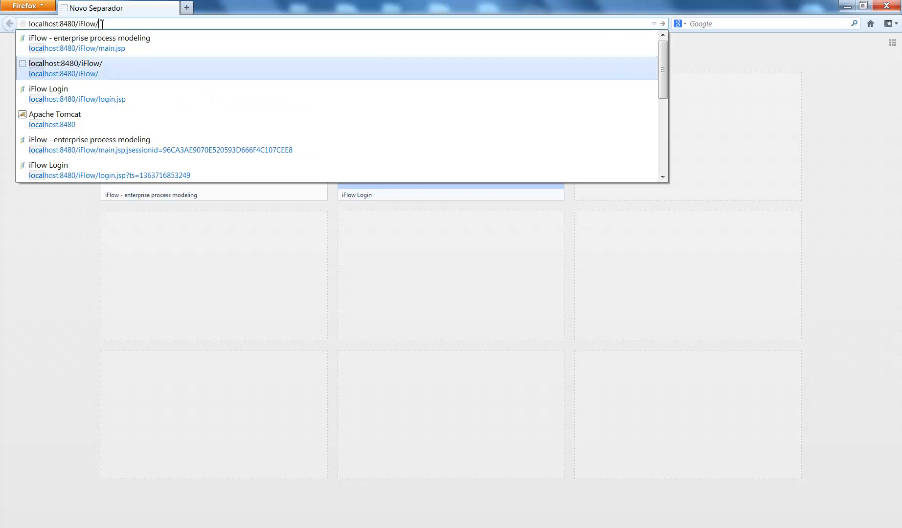
pyautogui.press('Return')
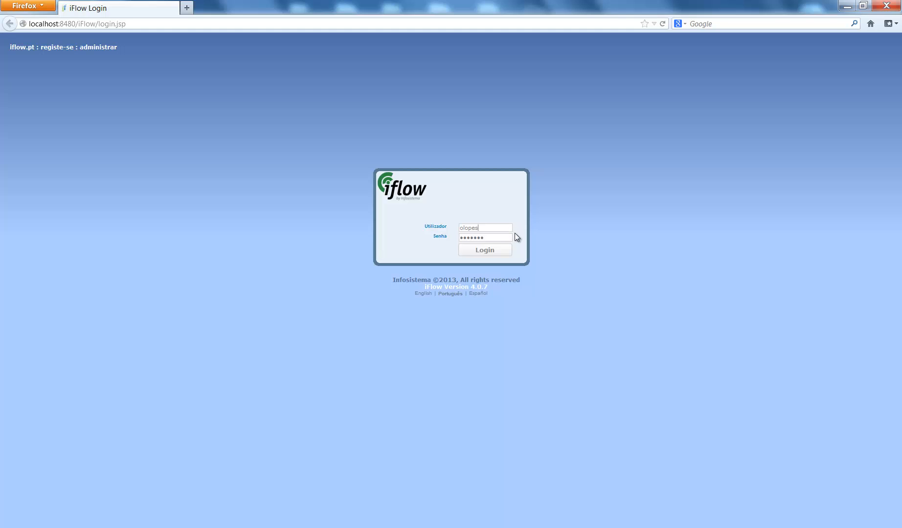
# Step: Log in to iFlow and open the Fluxos list in the administration area
pyautogui.click(500, 254)
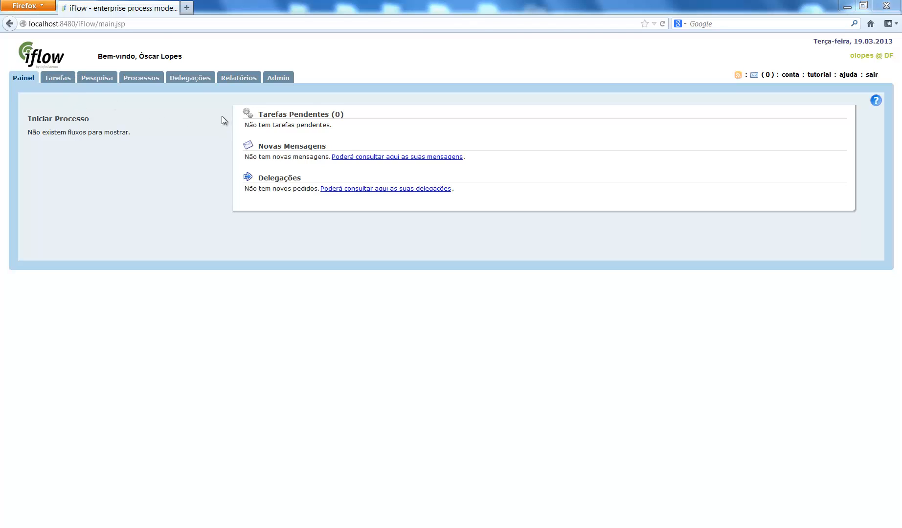
pyautogui.click(273, 77)
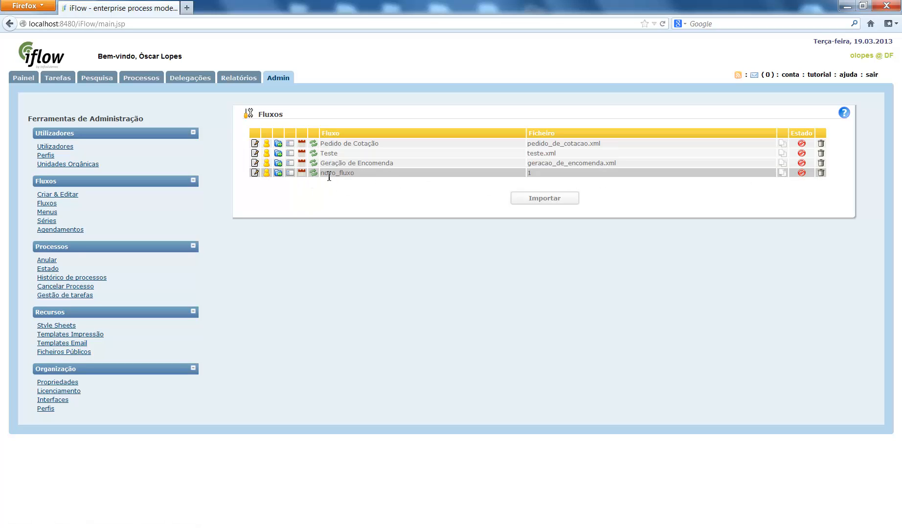
# Step: Open the profile settings of the novo_fluxo flow and add the DF profile to it
pyautogui.click(267, 173)
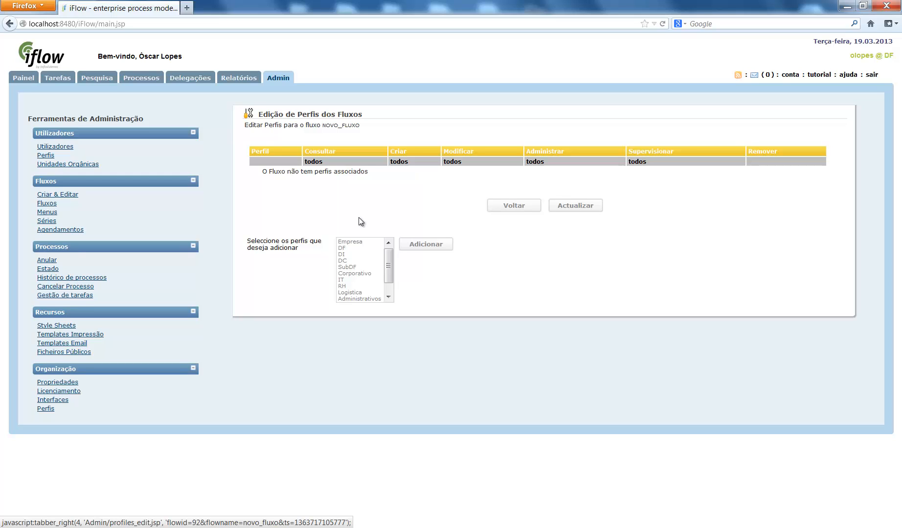
pyautogui.click(344, 248)
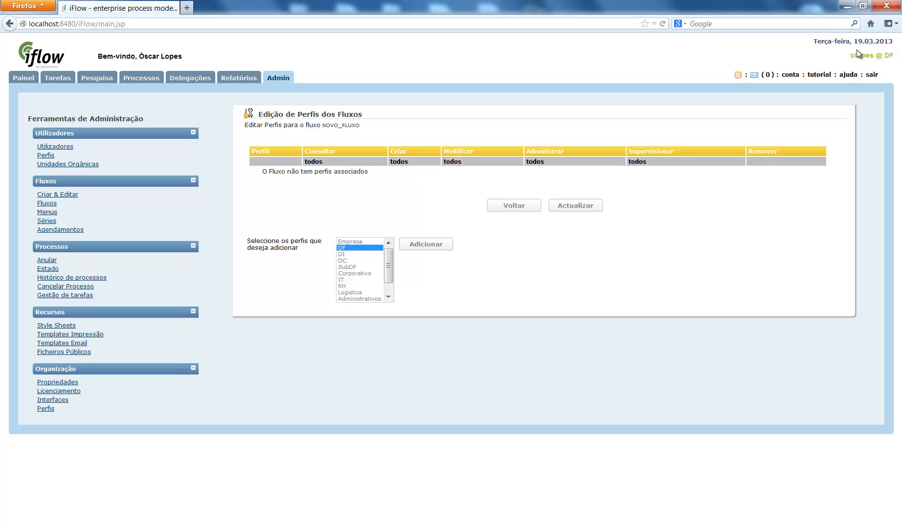
pyautogui.click(418, 243)
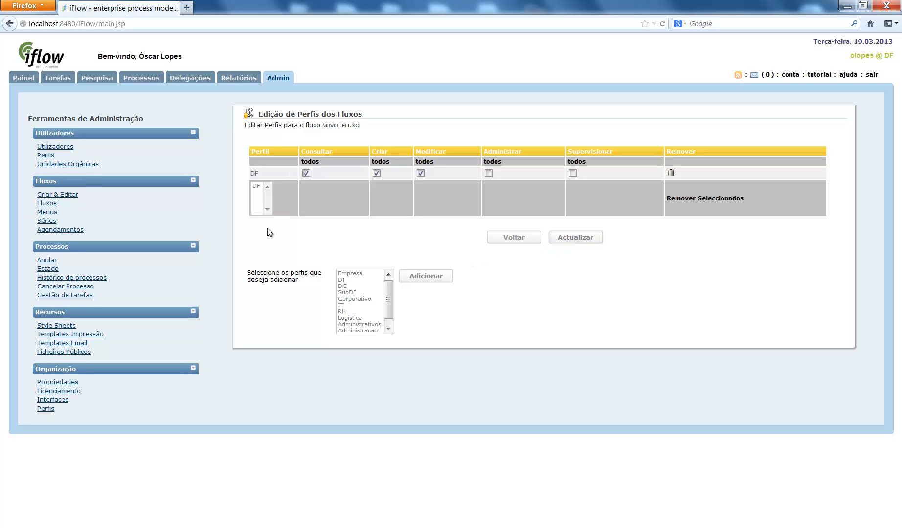
# Step: Return to the Fluxos administration list and activate the novo_fluxo flow
pyautogui.click(278, 79)
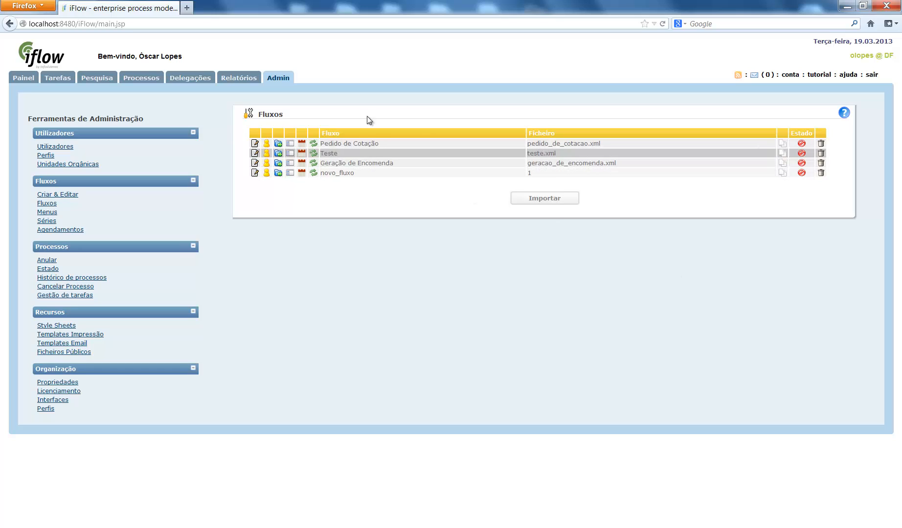
pyautogui.click(802, 174)
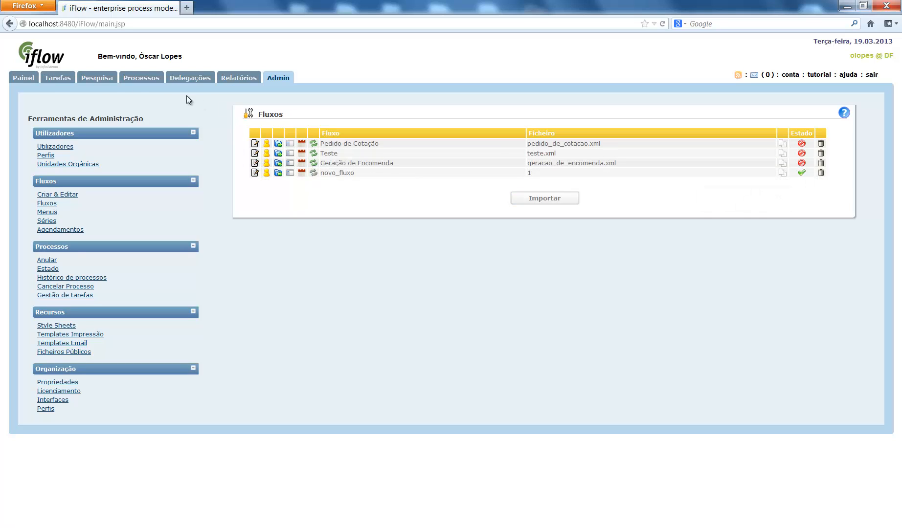
# Step: Run a novo_fluxo process from the Painel, submitting its HELLO WORLD form with Seguir and closing the completed process
pyautogui.click(28, 78)
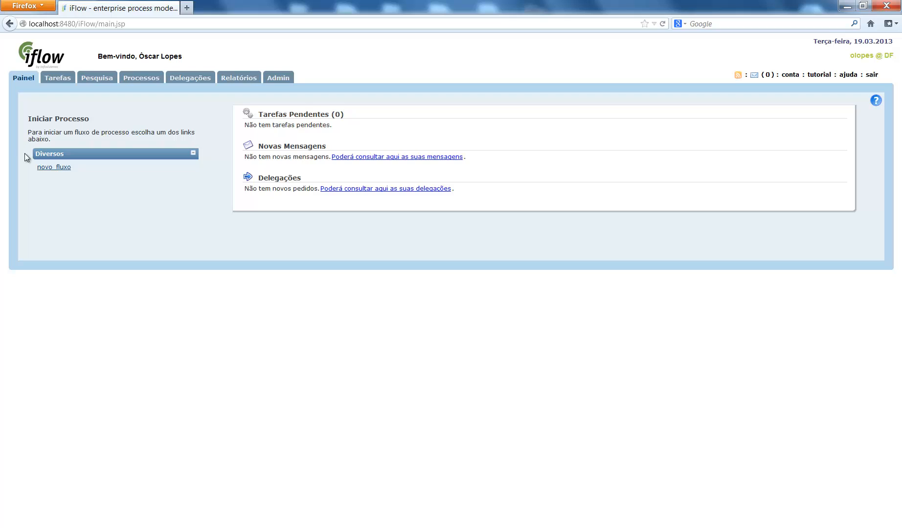
pyautogui.moveTo(24, 154); pyautogui.dragTo(150, 314)
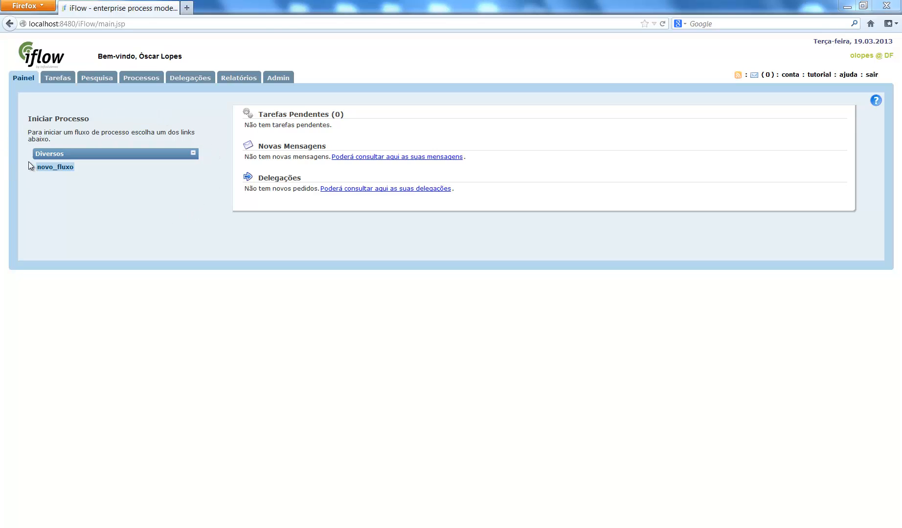
pyautogui.click(55, 168)
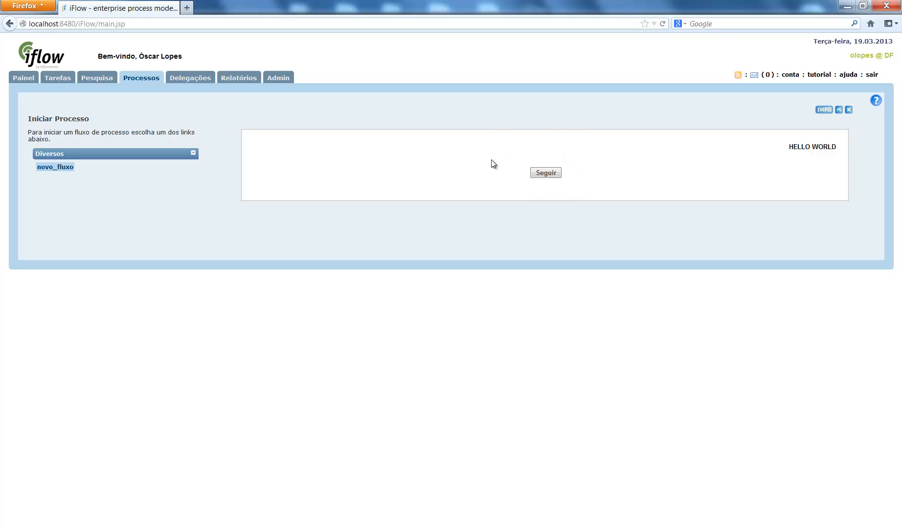
pyautogui.click(545, 174)
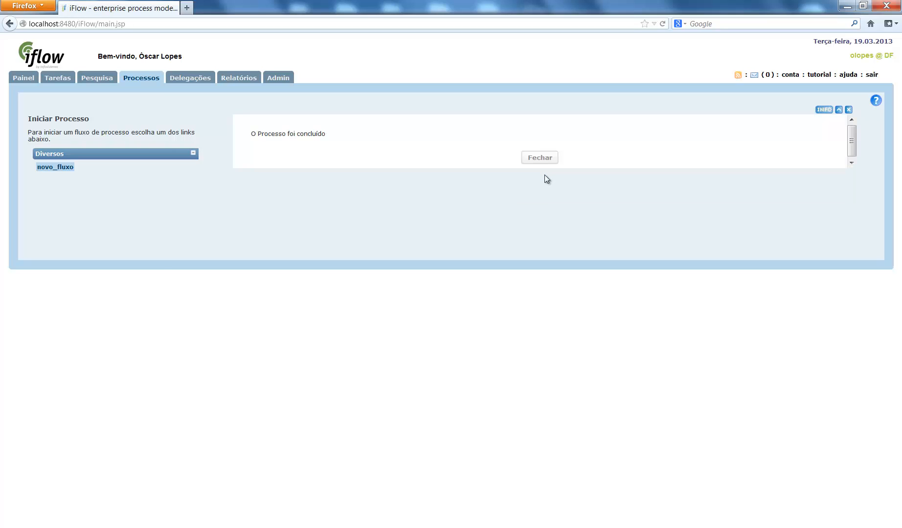
pyautogui.click(546, 164)
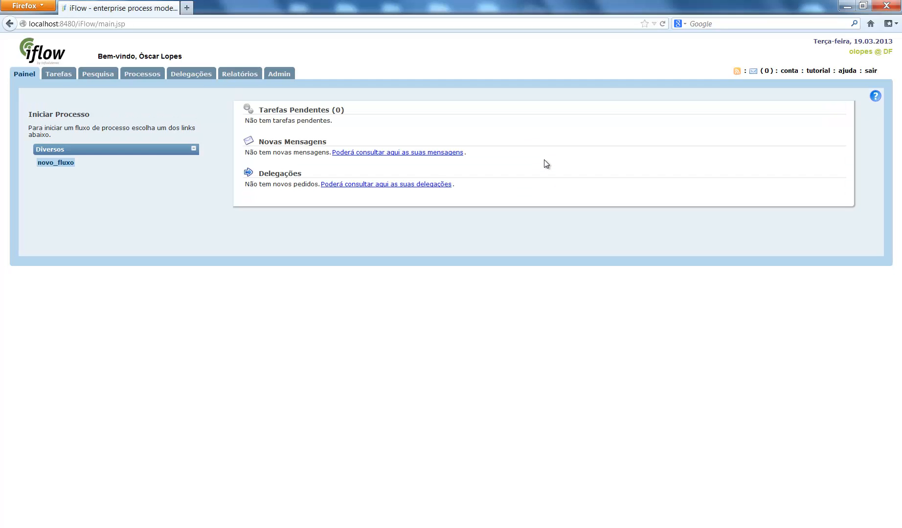